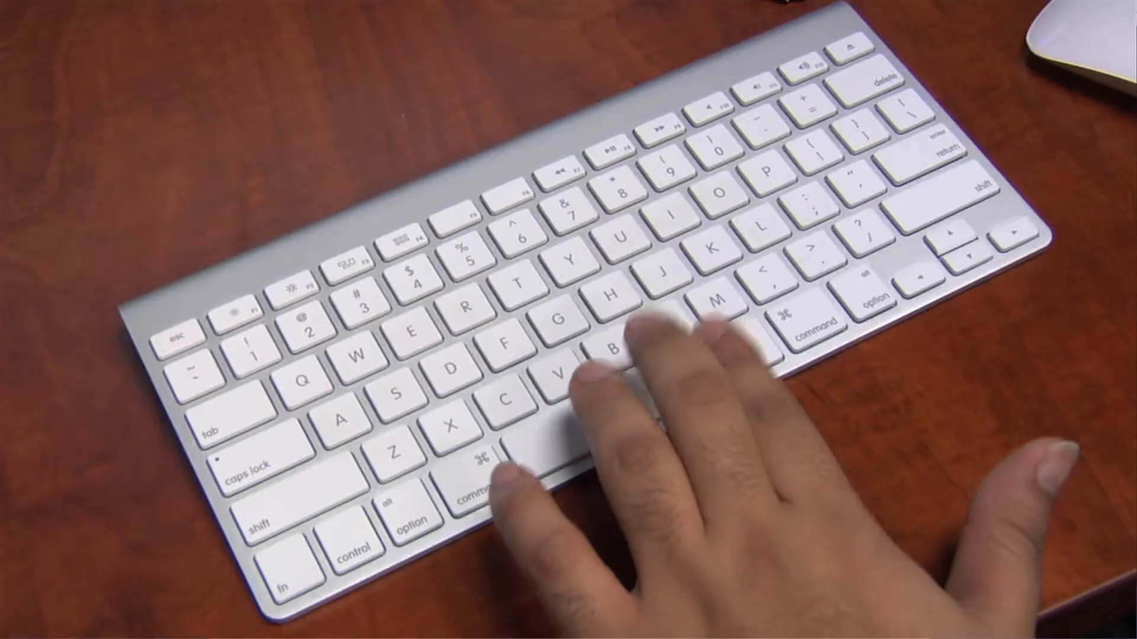
# Step: Start the first Tom 808 Mid note at 1.1.4 and move it and the one before beat 2.2 up to the Metal Plate row
pyautogui.press('space')
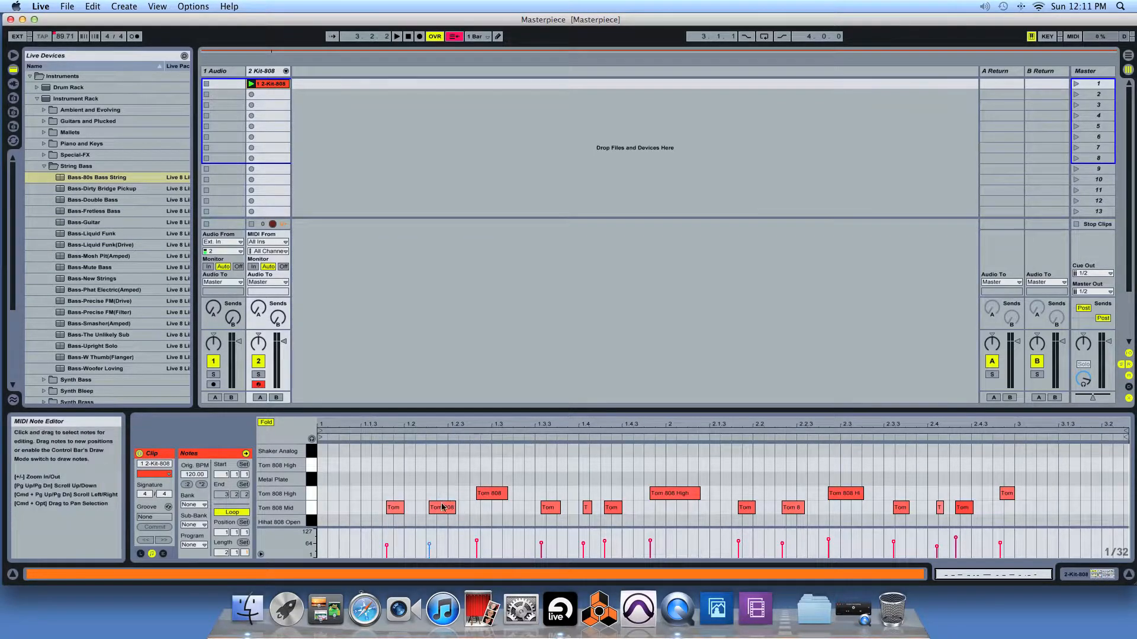
pyautogui.click(394, 511)
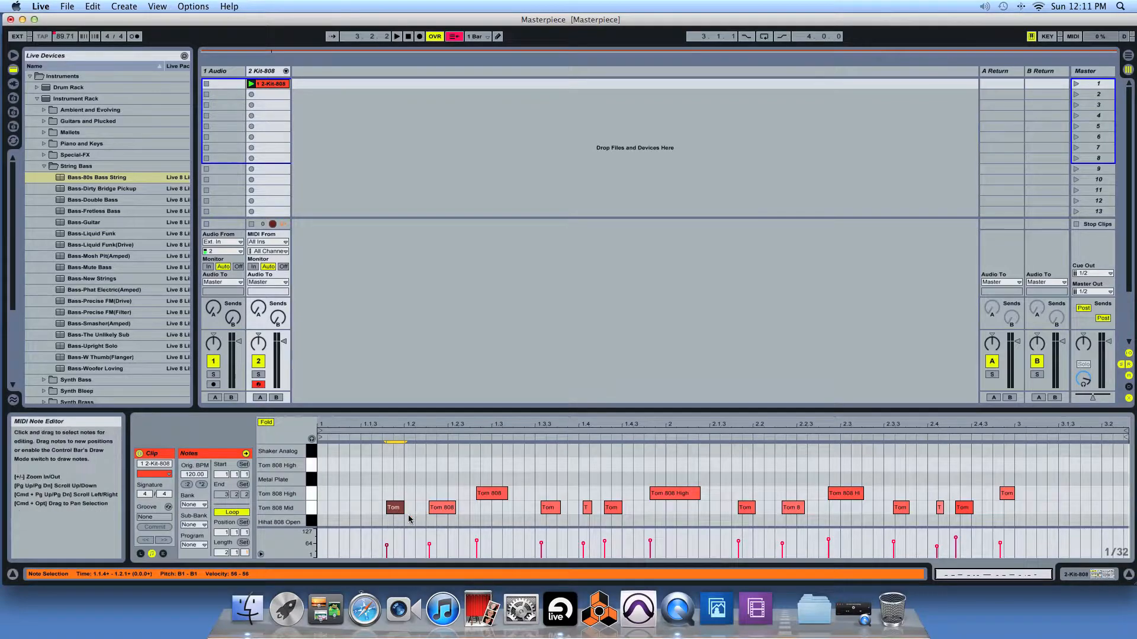
pyautogui.moveTo(386, 507)
pyautogui.mouseDown()
pyautogui.moveTo(343, 508)
pyautogui.moveTo(396, 507)
pyautogui.moveTo(382, 507)
pyautogui.mouseUp()
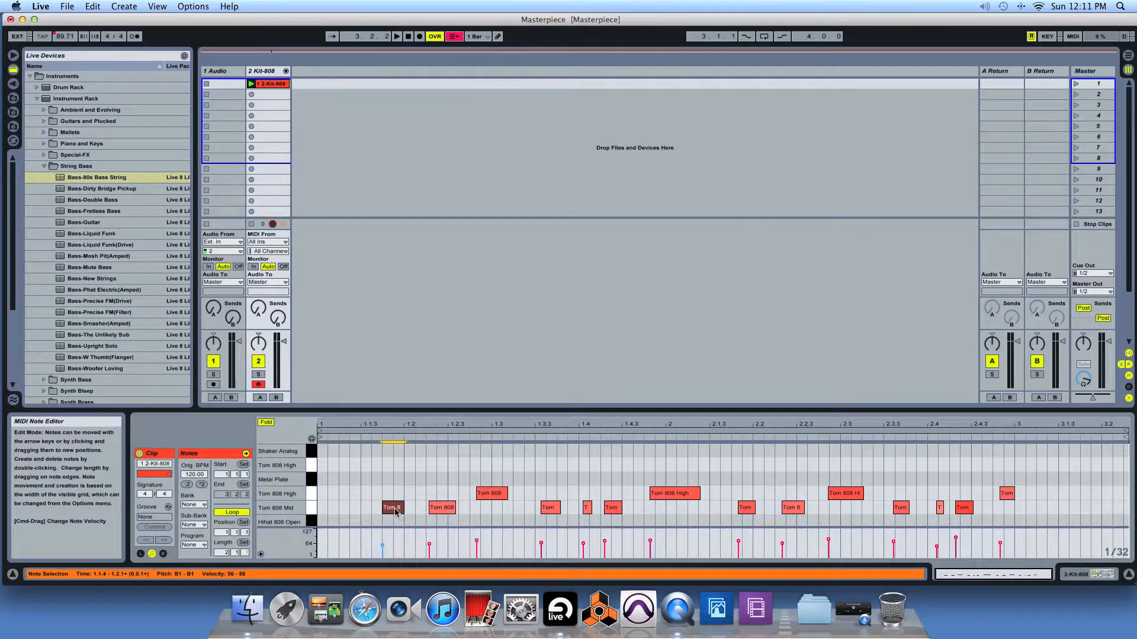
pyautogui.moveTo(395, 512); pyautogui.dragTo(397, 489)
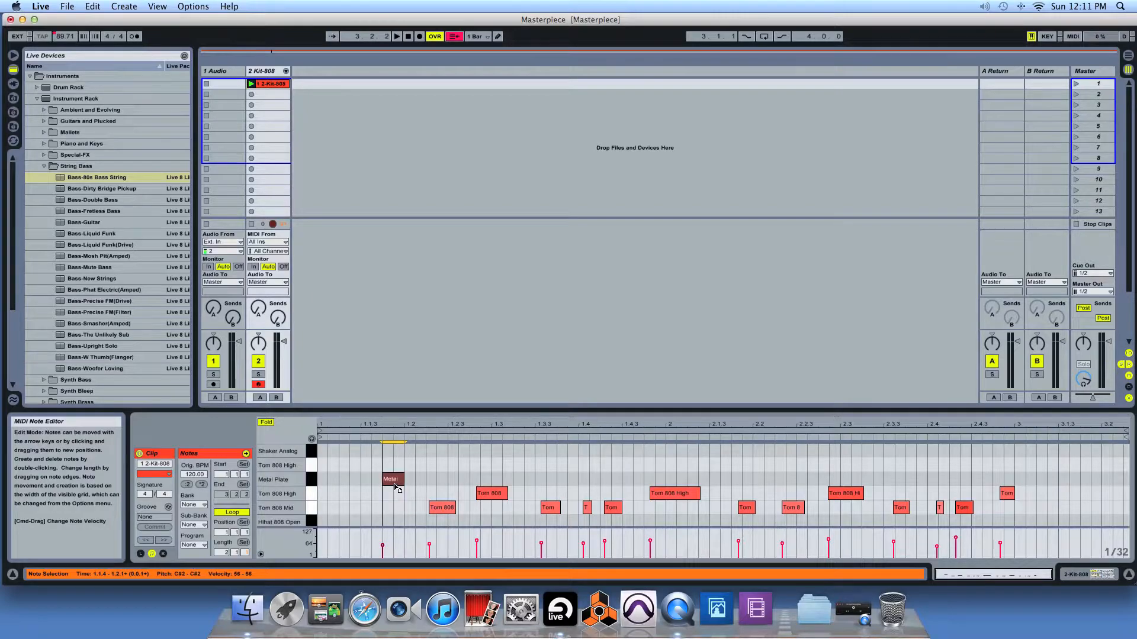
pyautogui.click(335, 436)
pyautogui.moveTo(751, 510); pyautogui.dragTo(747, 486)
pyautogui.press('space')
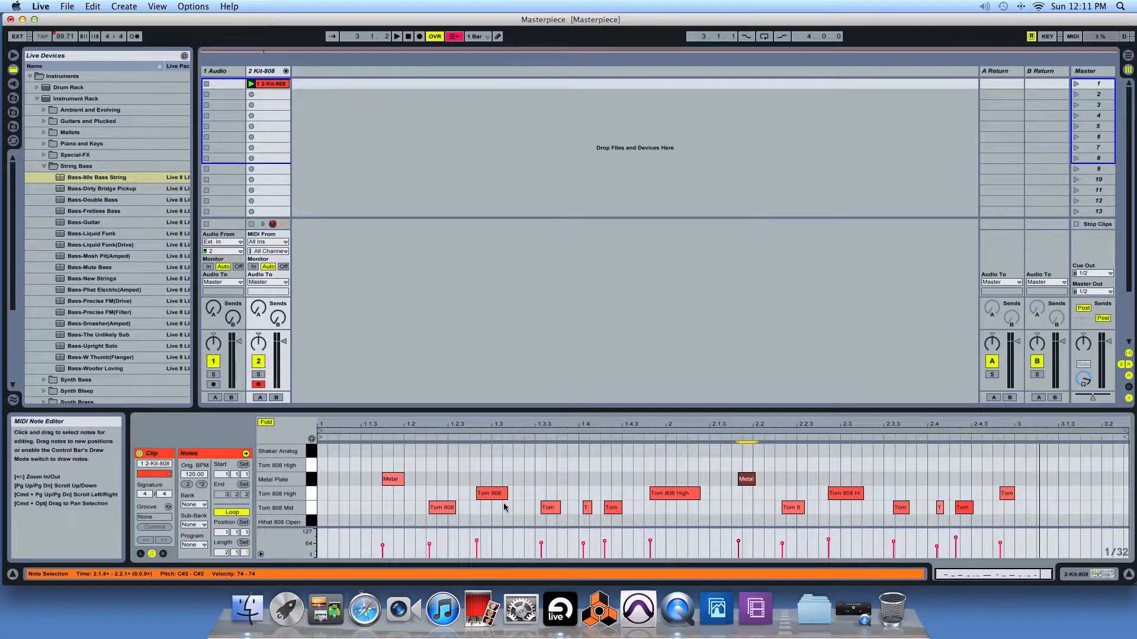
# Step: In Draw Mode, add two runs of 1/32 notes in the upper Tom 808 High row and a Metal Plate note at 1.3.4, and play the clip
pyautogui.rightClick(396, 487)
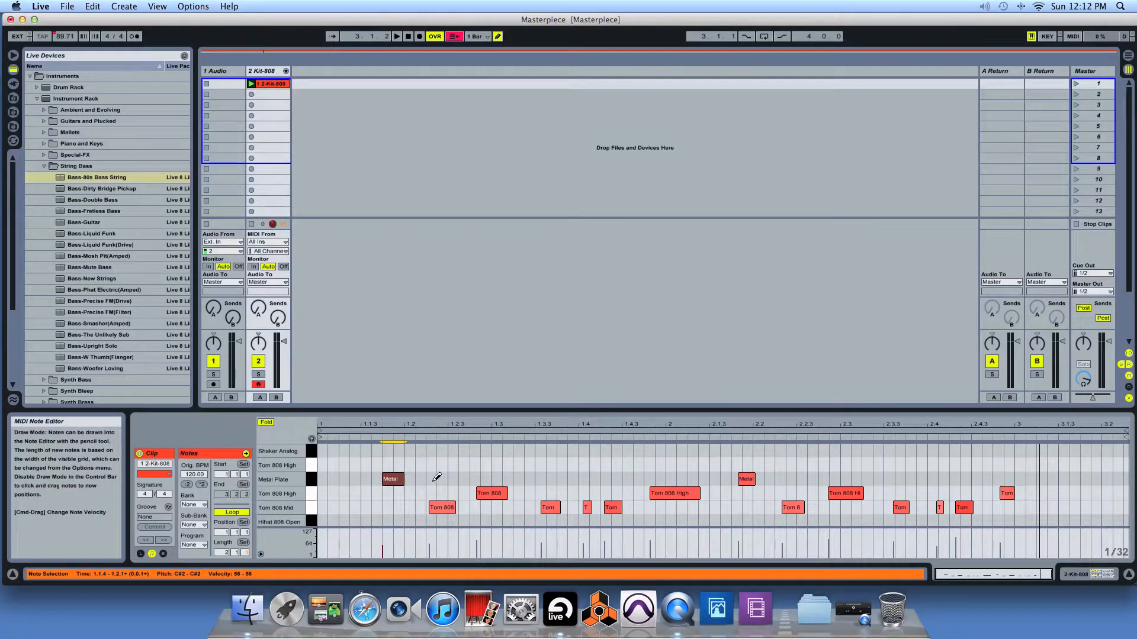
pyautogui.moveTo(420, 464); pyautogui.dragTo(556, 465)
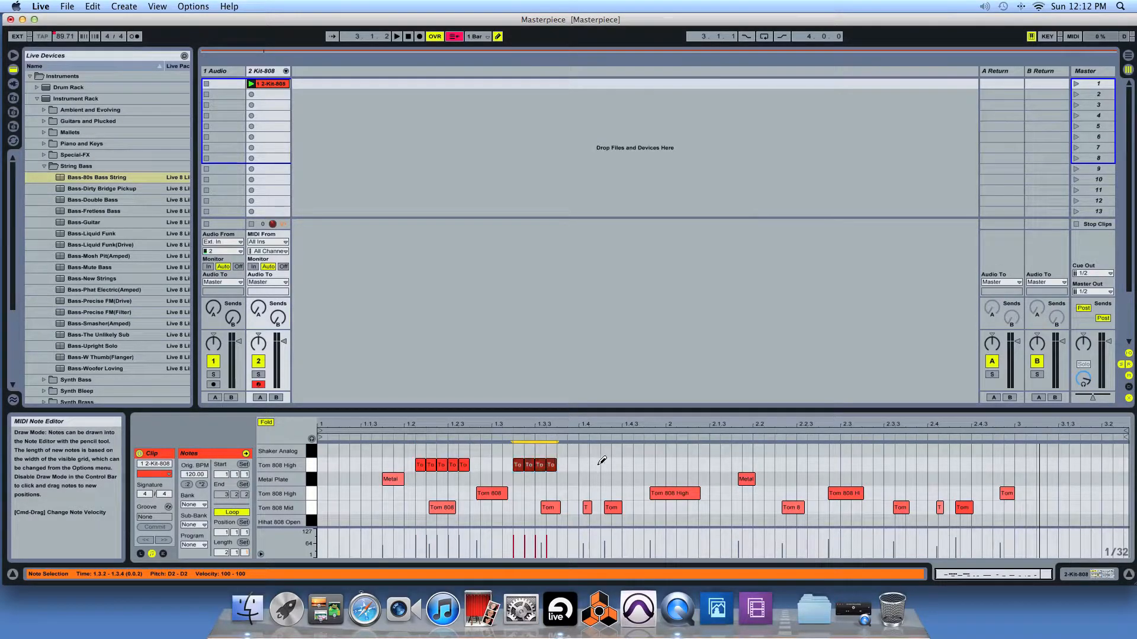
pyautogui.click(572, 493)
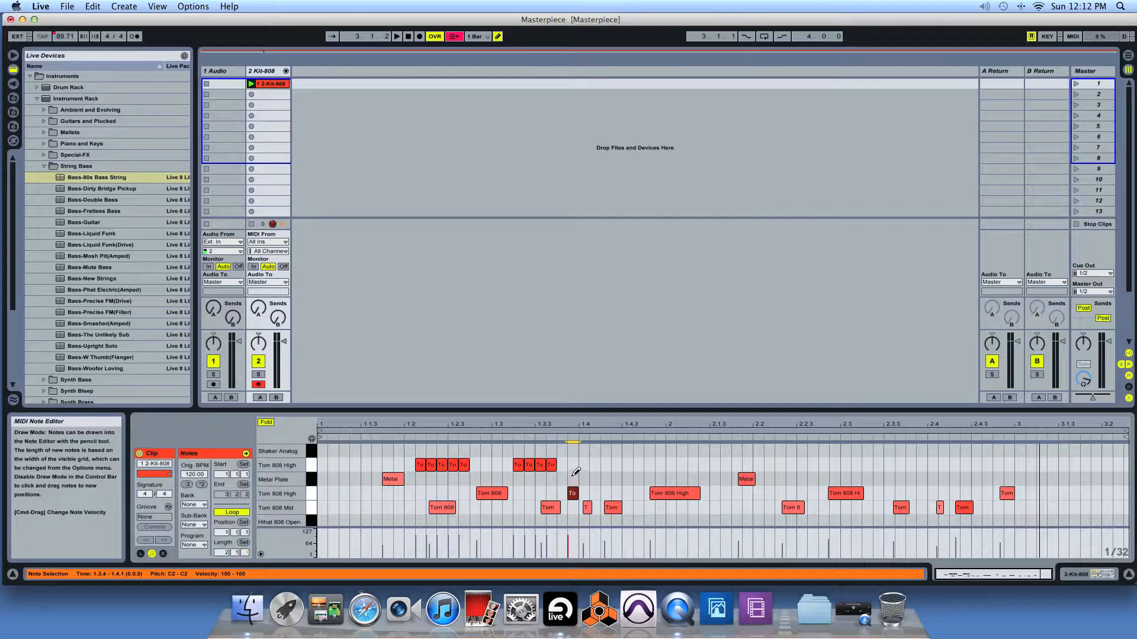
pyautogui.click(571, 492)
pyautogui.click(572, 479)
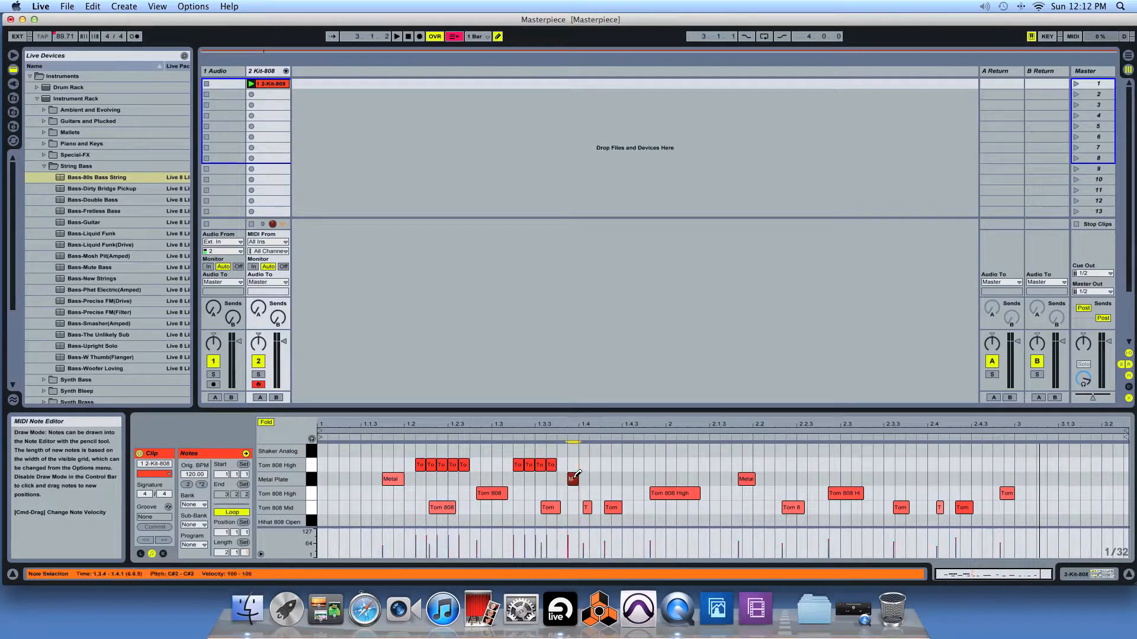
pyautogui.press('space')
pyautogui.press('b')
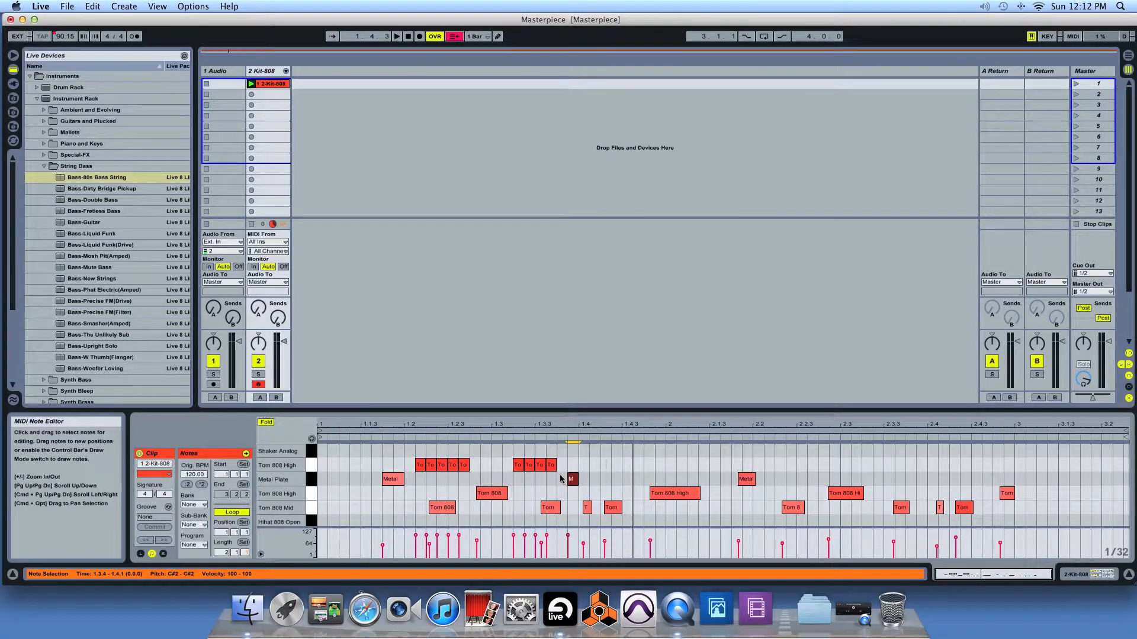
# Step: Delete the drawn upper Tom 808 High notes and the Metal Plate note at 1.3.4
pyautogui.moveTo(600, 469); pyautogui.dragTo(413, 485)
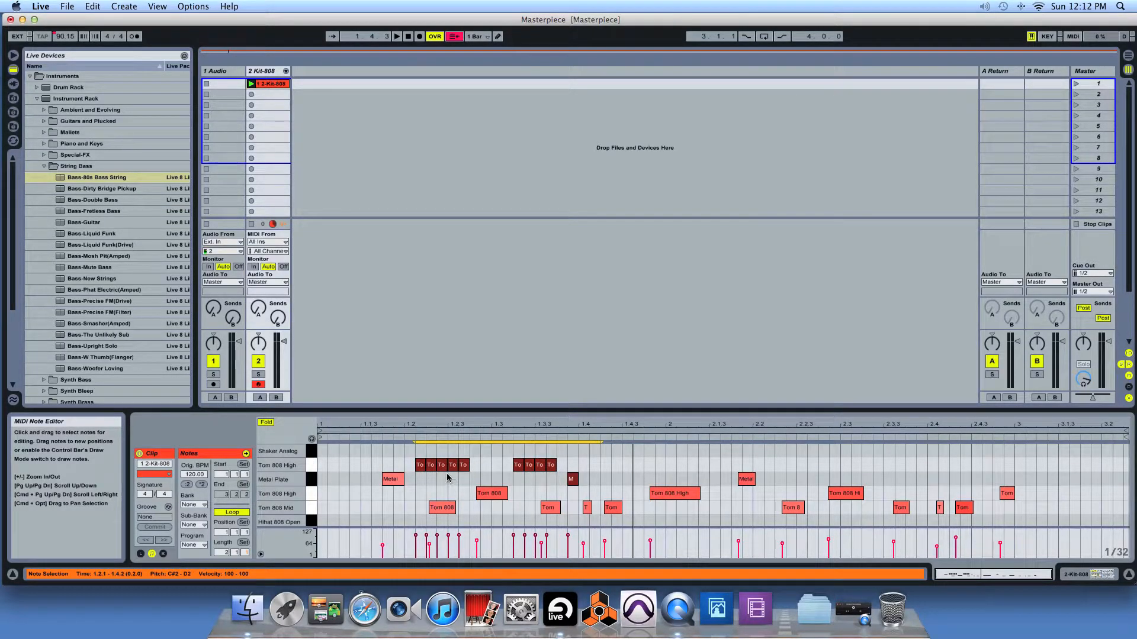
pyautogui.press('Delete')
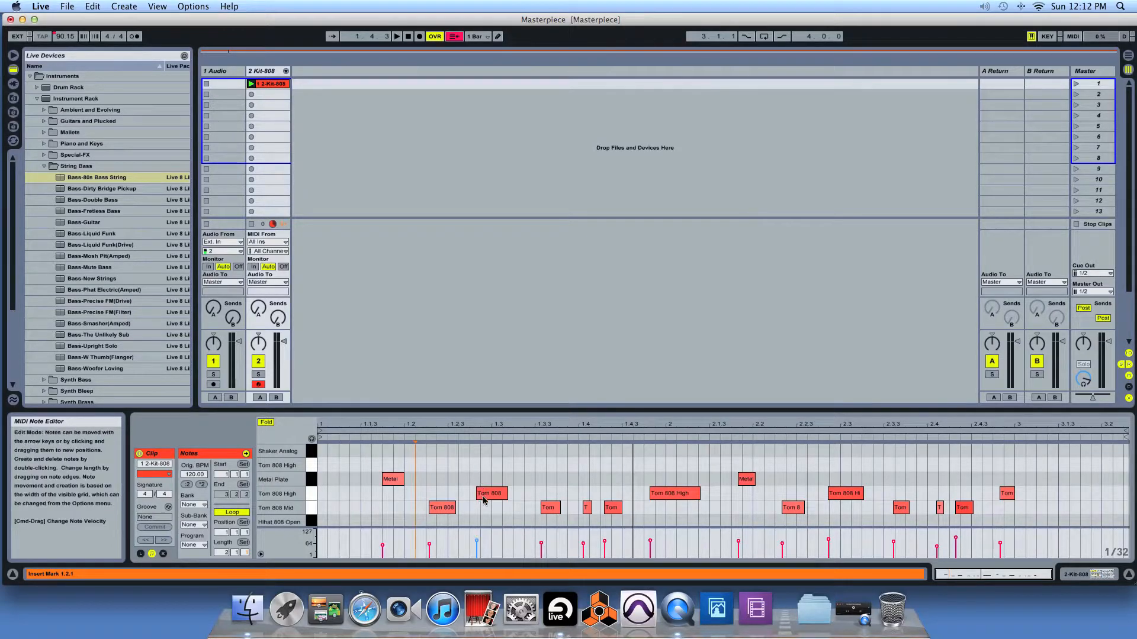
# Step: Select all notes in the clip, quantize them, and play back the result
pyautogui.scroll(-1, 608, 514)
pyautogui.scroll(1, 608, 513)
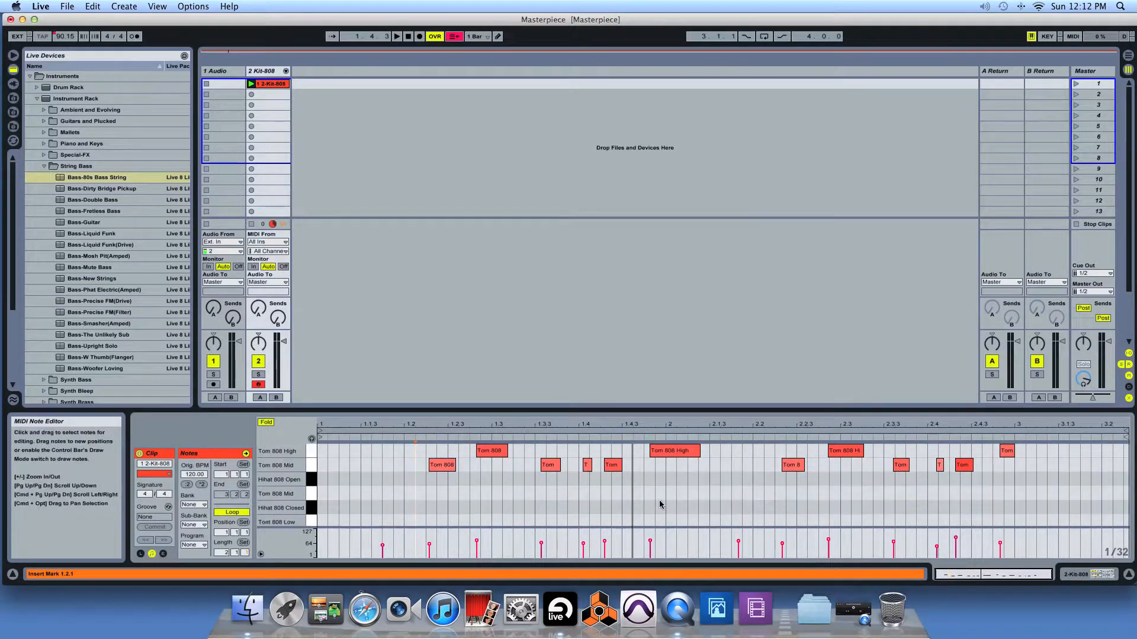
pyautogui.scroll(-1, 654, 506)
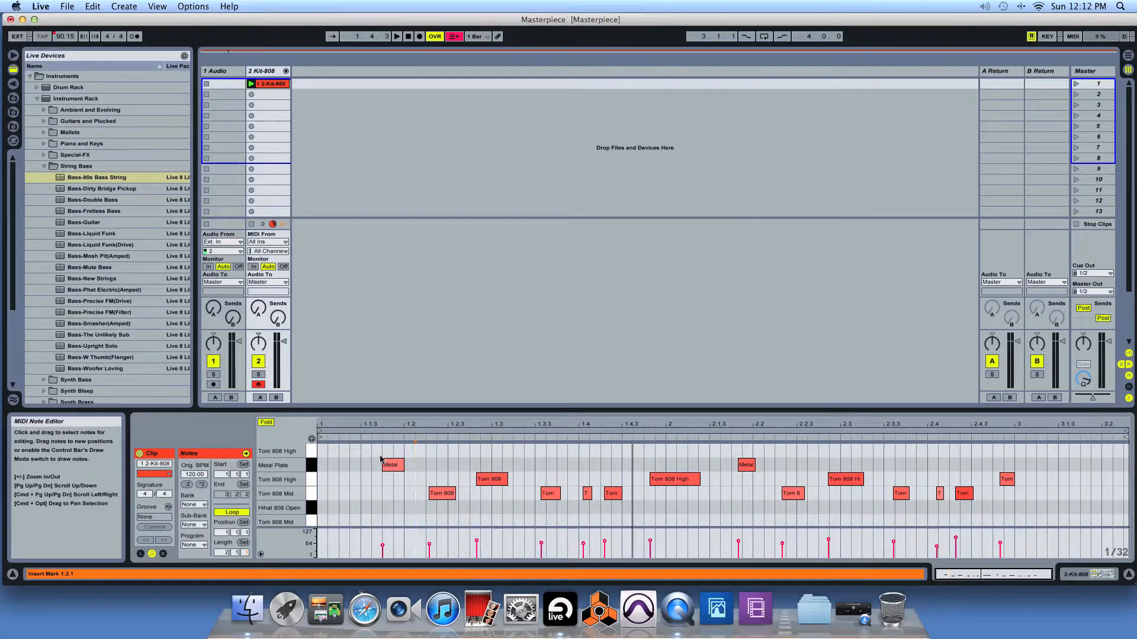
pyautogui.moveTo(348, 453); pyautogui.dragTo(1053, 520)
pyautogui.click(957, 525)
pyautogui.press('super+a')
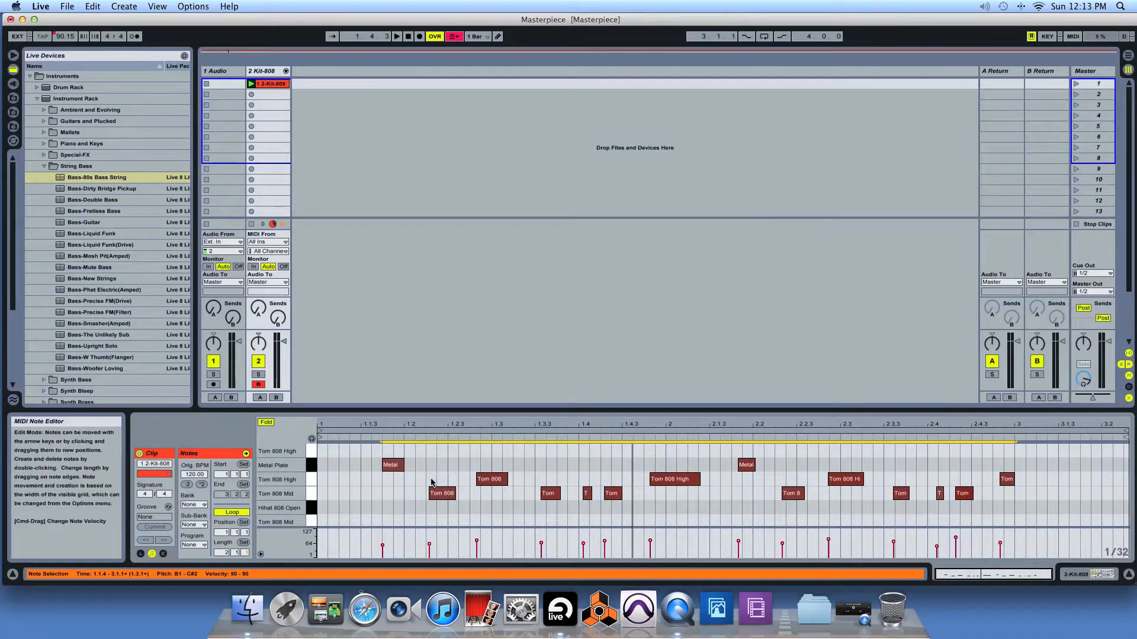
pyautogui.rightClick(393, 468)
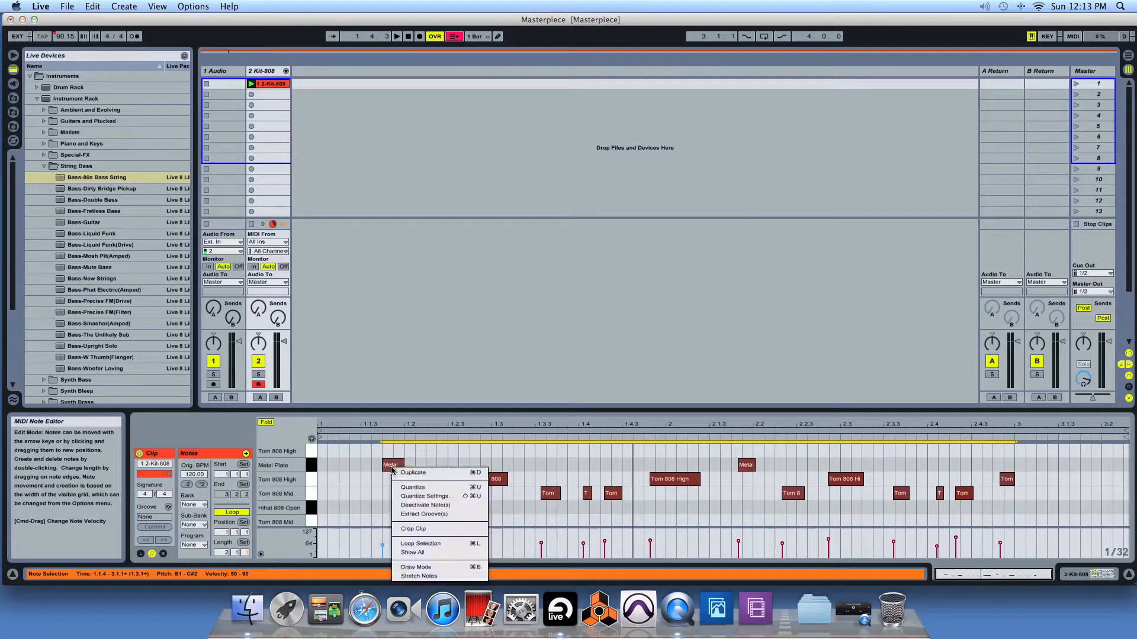
pyautogui.click(412, 487)
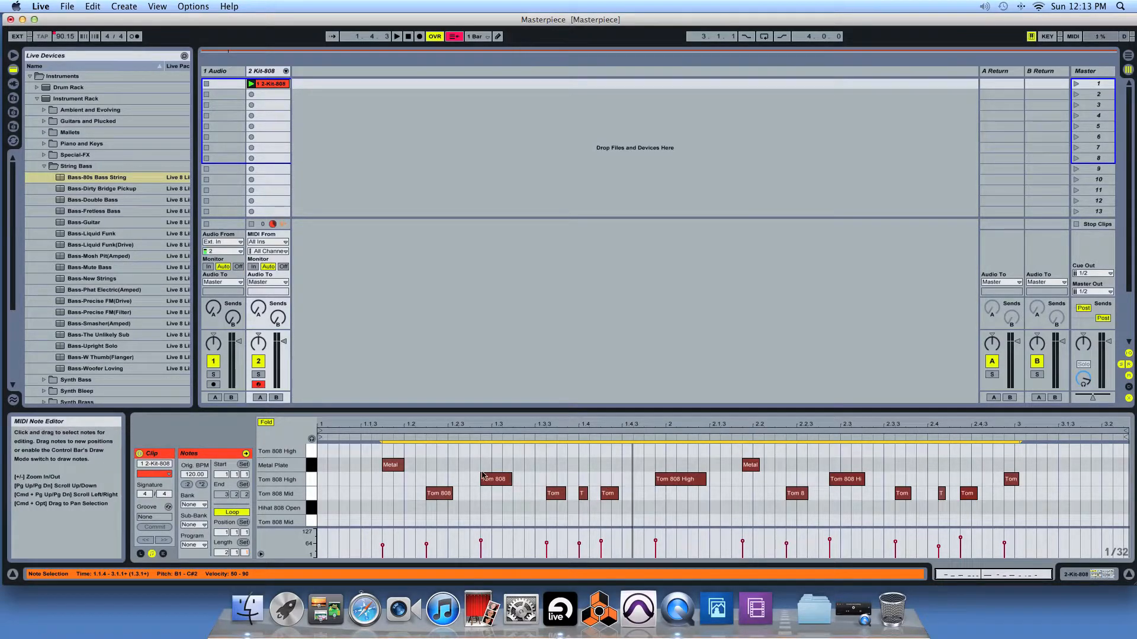
pyautogui.press('space')
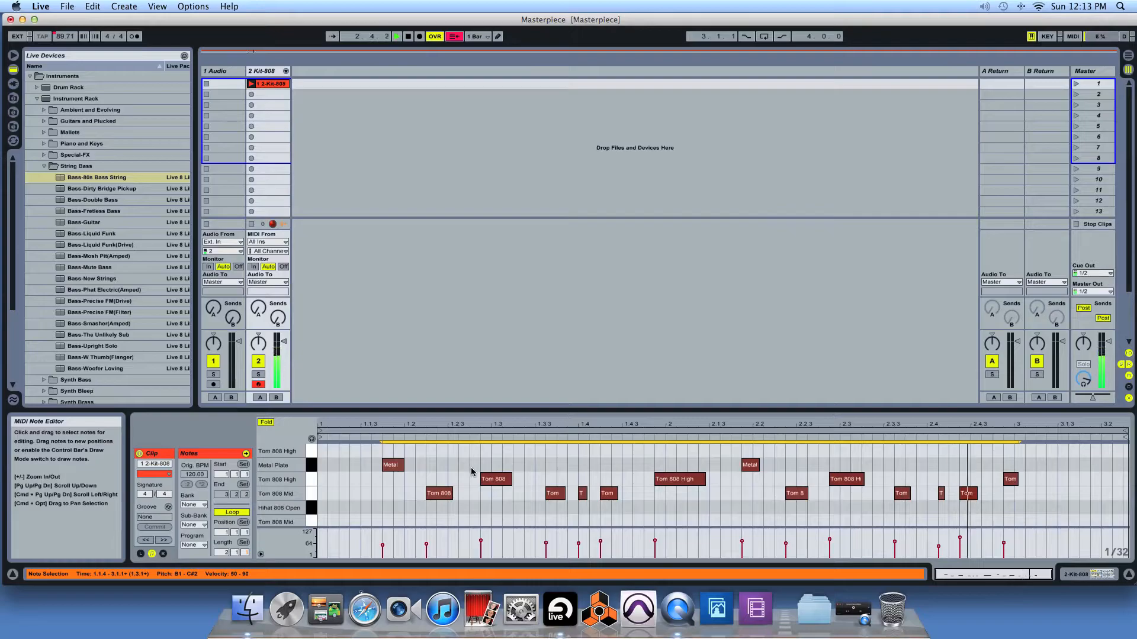
# Step: Shift the Tom 808 Mid note just after 1.3.3 earlier, trying it at 1.3.2 before settling on 1.3.3 during playback
pyautogui.moveTo(554, 498); pyautogui.dragTo(553, 495)
pyautogui.click(547, 481)
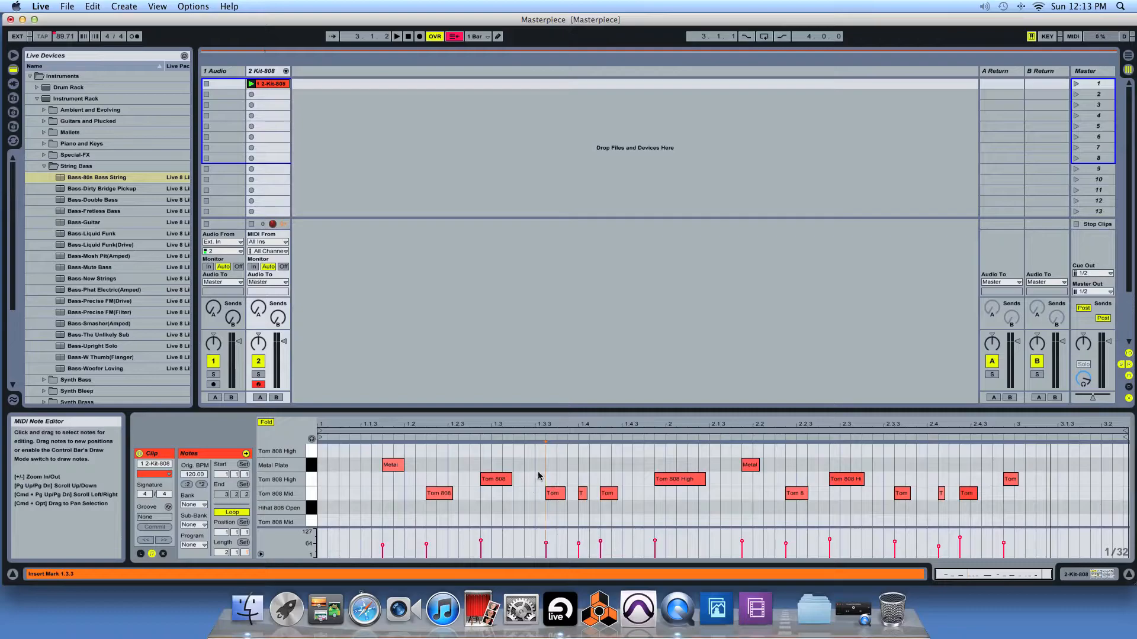
pyautogui.click(559, 498)
pyautogui.moveTo(555, 498); pyautogui.dragTo(551, 499)
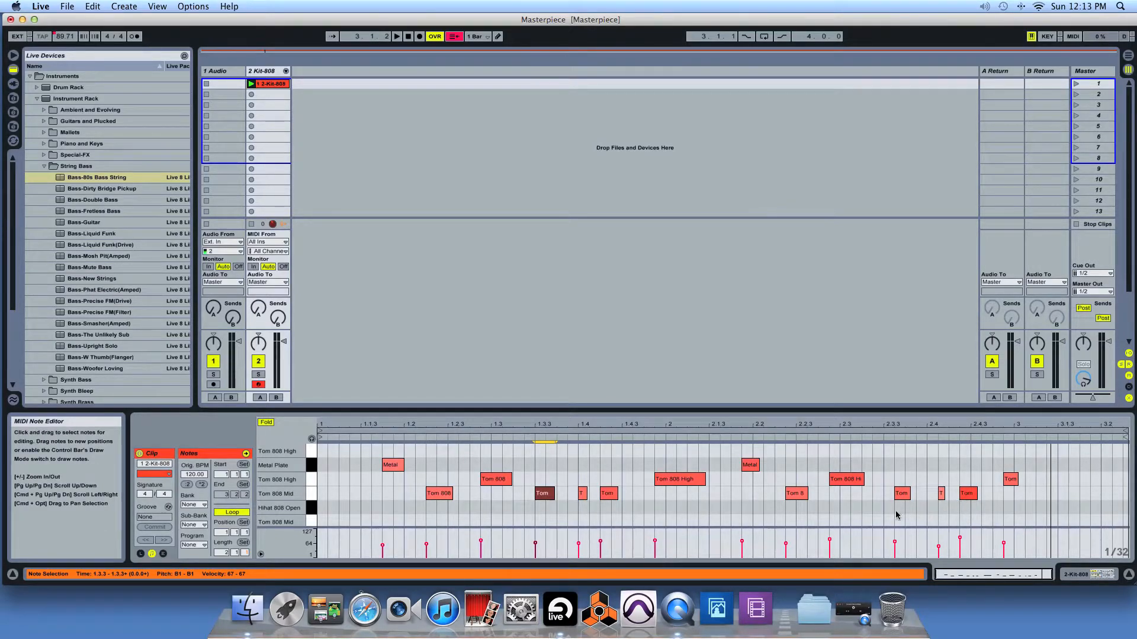
pyautogui.moveTo(542, 498); pyautogui.dragTo(539, 499)
pyautogui.press('space')
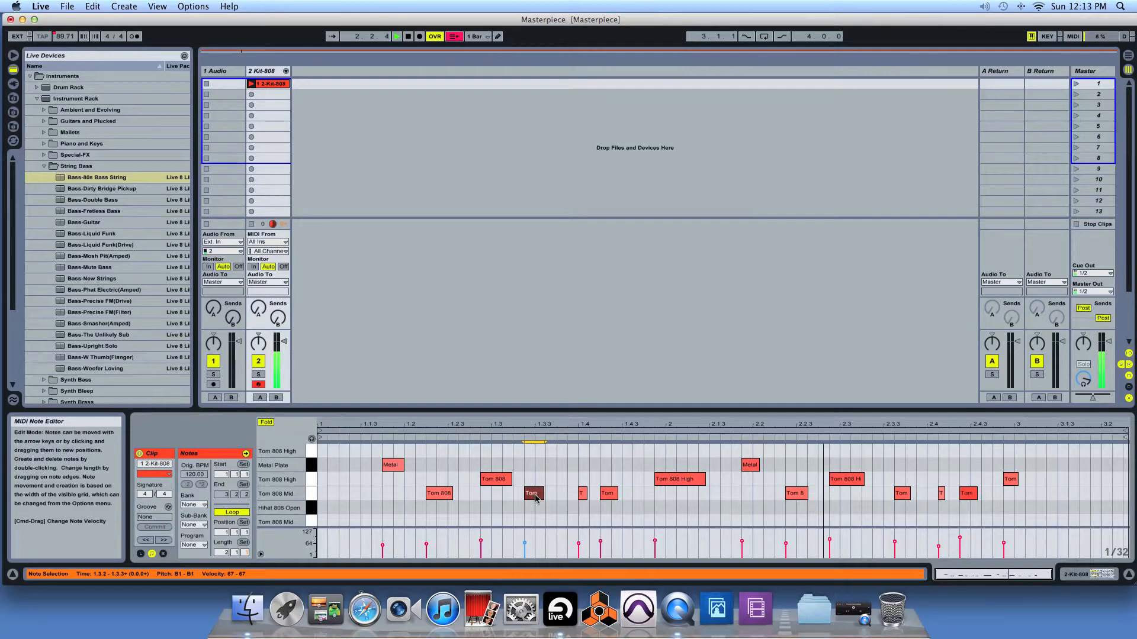
pyautogui.moveTo(535, 499); pyautogui.dragTo(543, 499)
pyautogui.press('space')
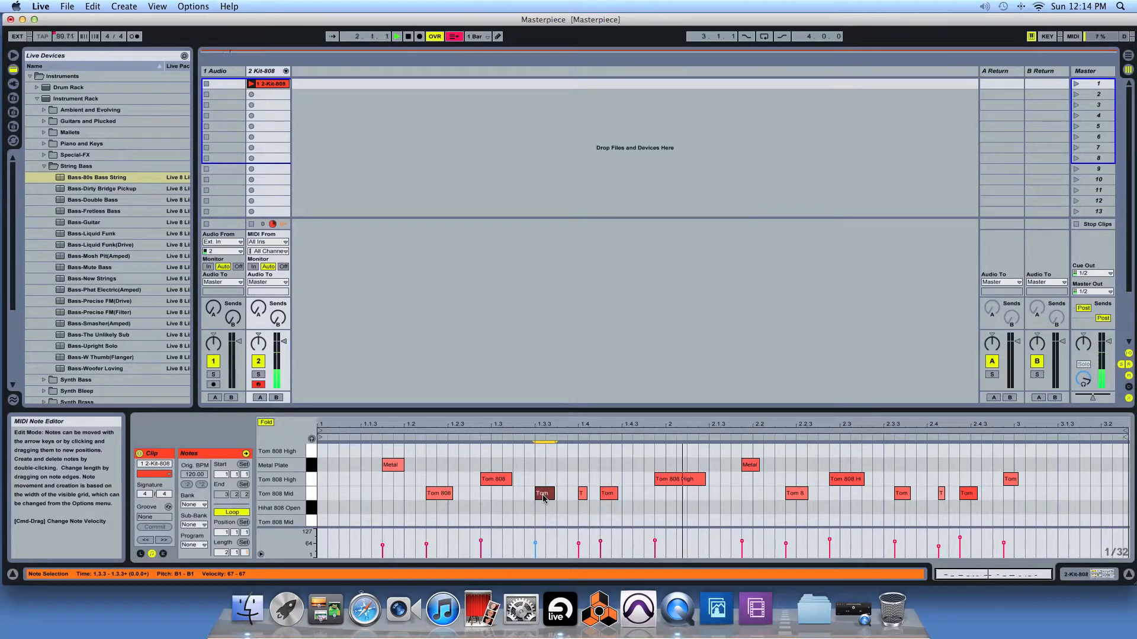
# Step: Move the long Tom 808 High note before bar 2 to start at 1.4.4, set its end to 2.1.2, and play the clip
pyautogui.click(681, 483)
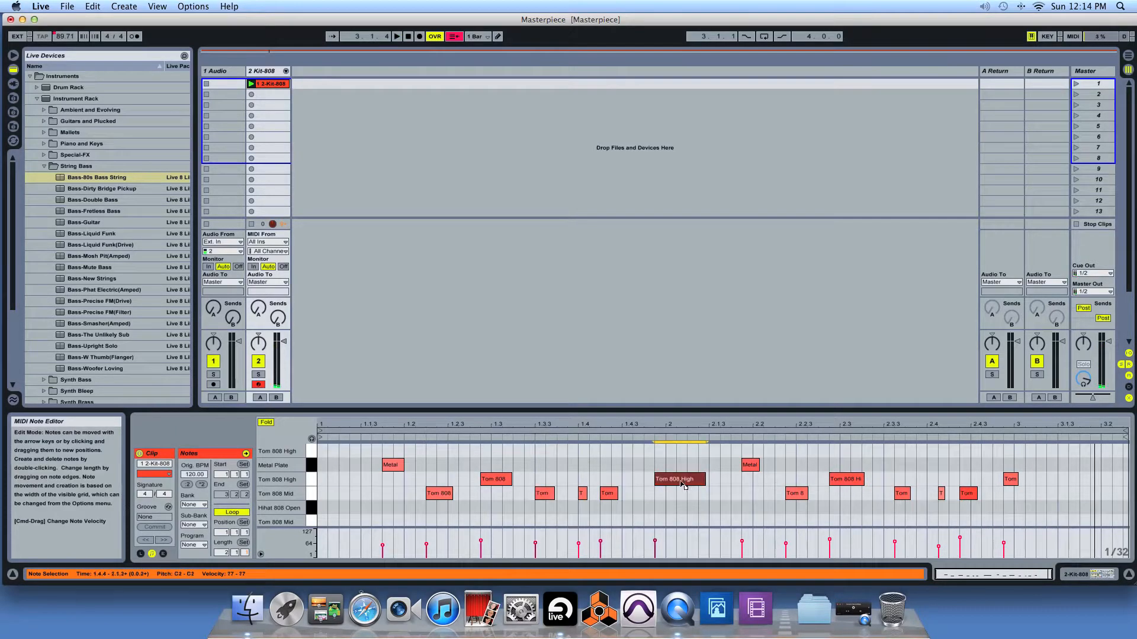
pyautogui.press('Left')
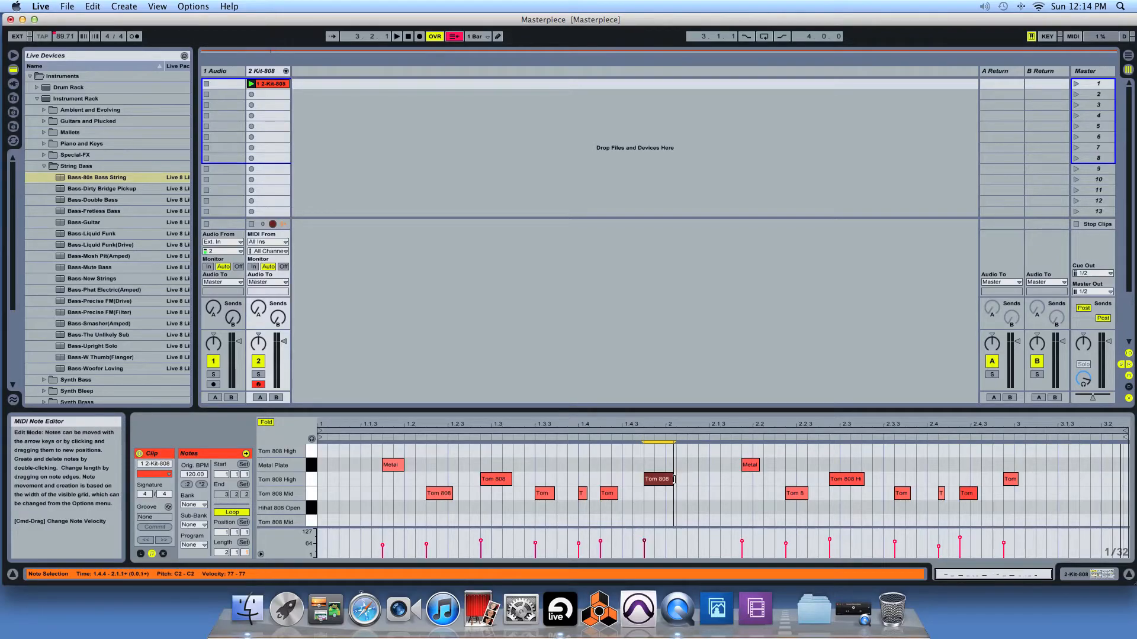
pyautogui.moveTo(693, 480); pyautogui.dragTo(698, 480)
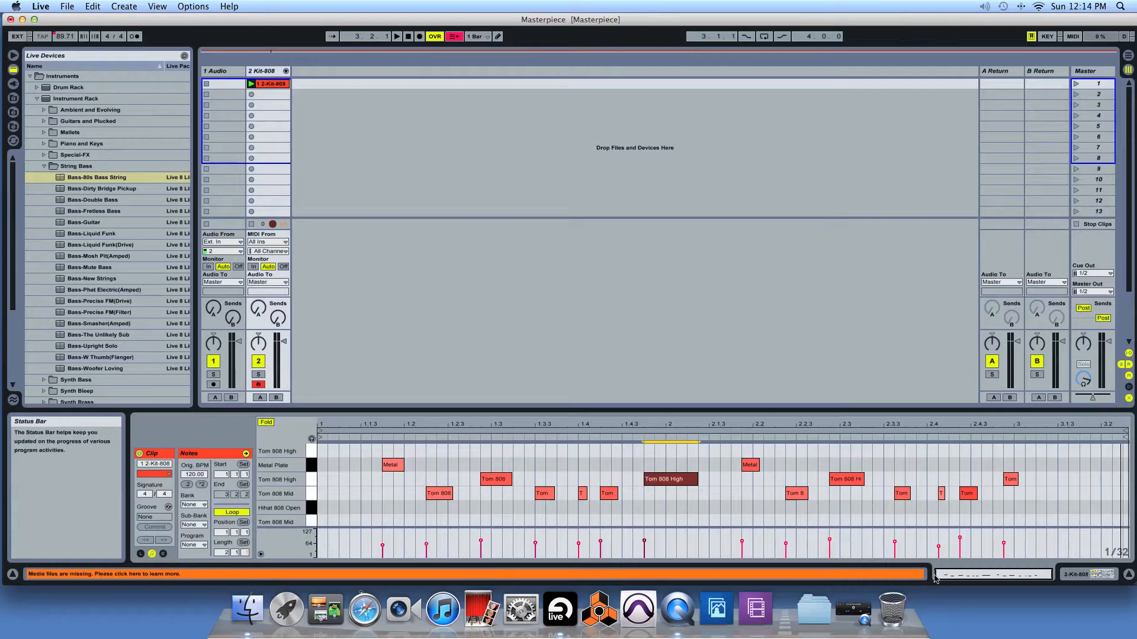
pyautogui.moveTo(936, 574); pyautogui.dragTo(911, 574)
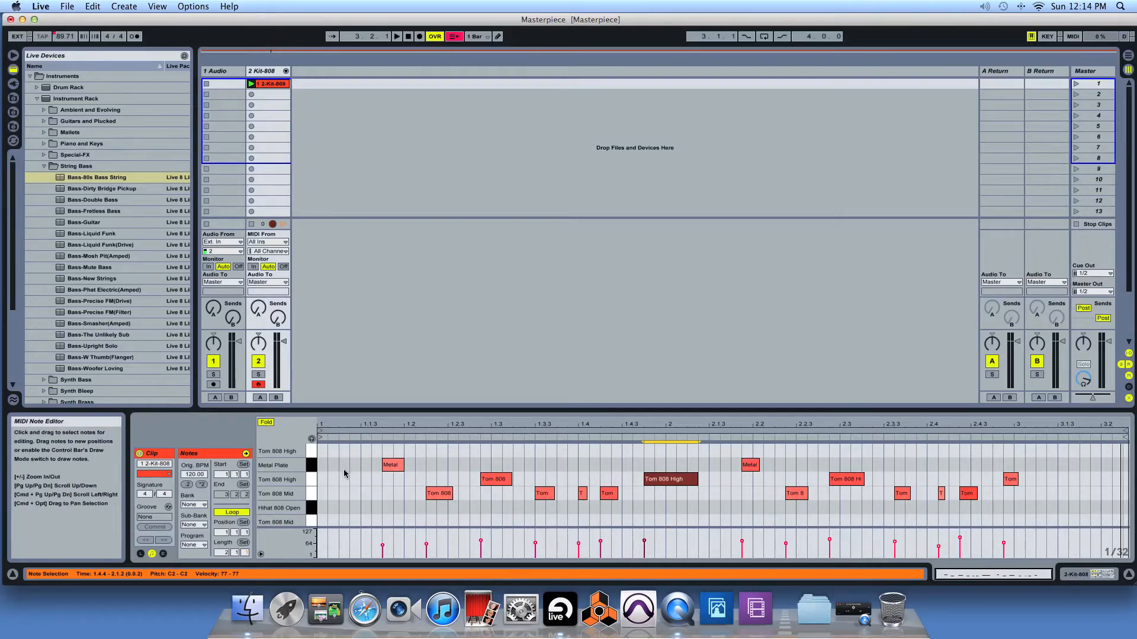
pyautogui.press('space')
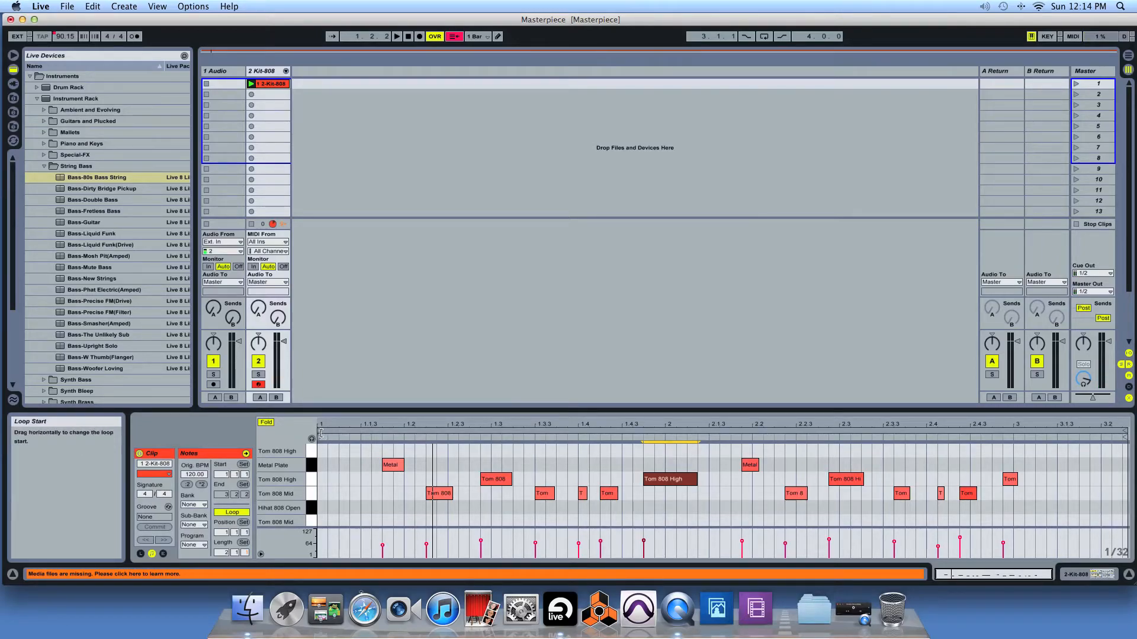
# Step: Set the clip's loop start to 1.1.4 at the first Metal Plate note and play the loop
pyautogui.moveTo(319, 430); pyautogui.dragTo(383, 431)
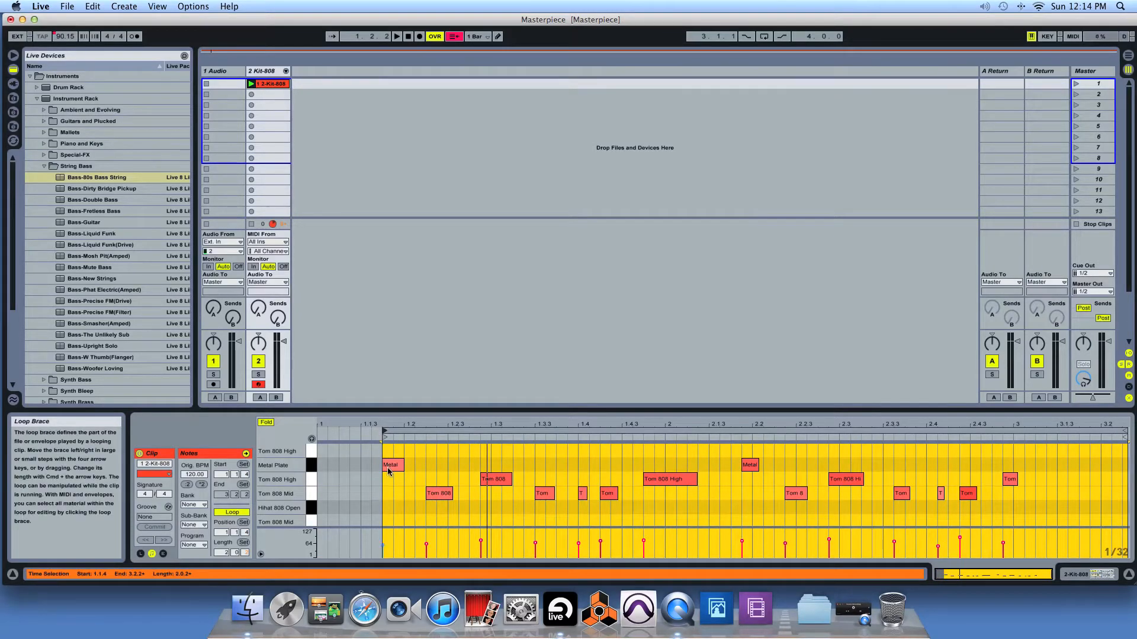
pyautogui.click(385, 466)
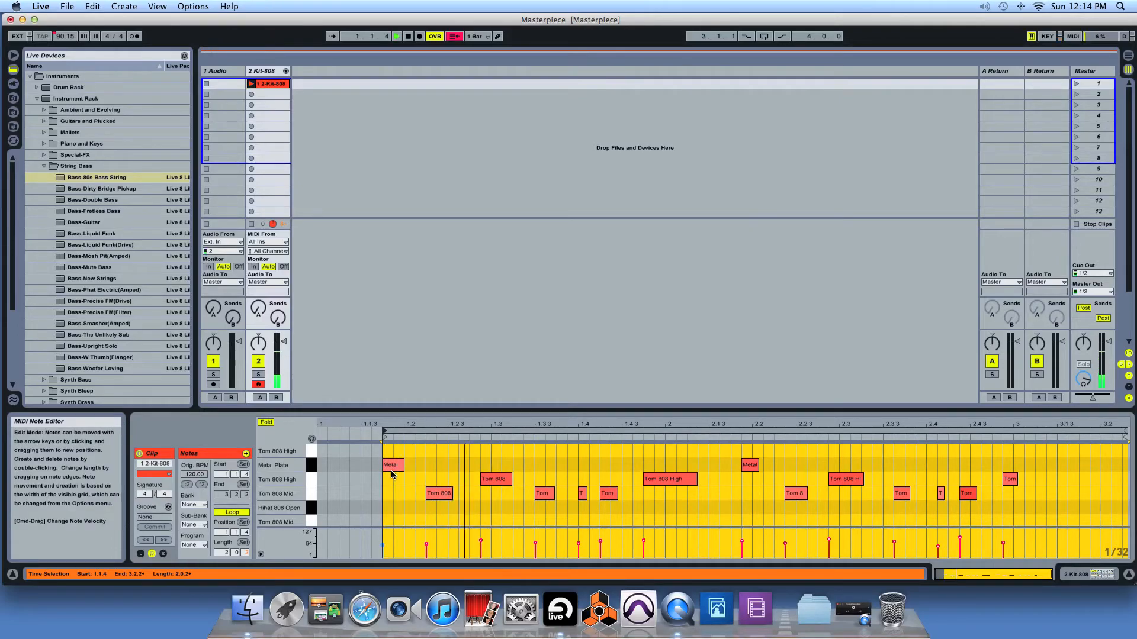
pyautogui.click(359, 466)
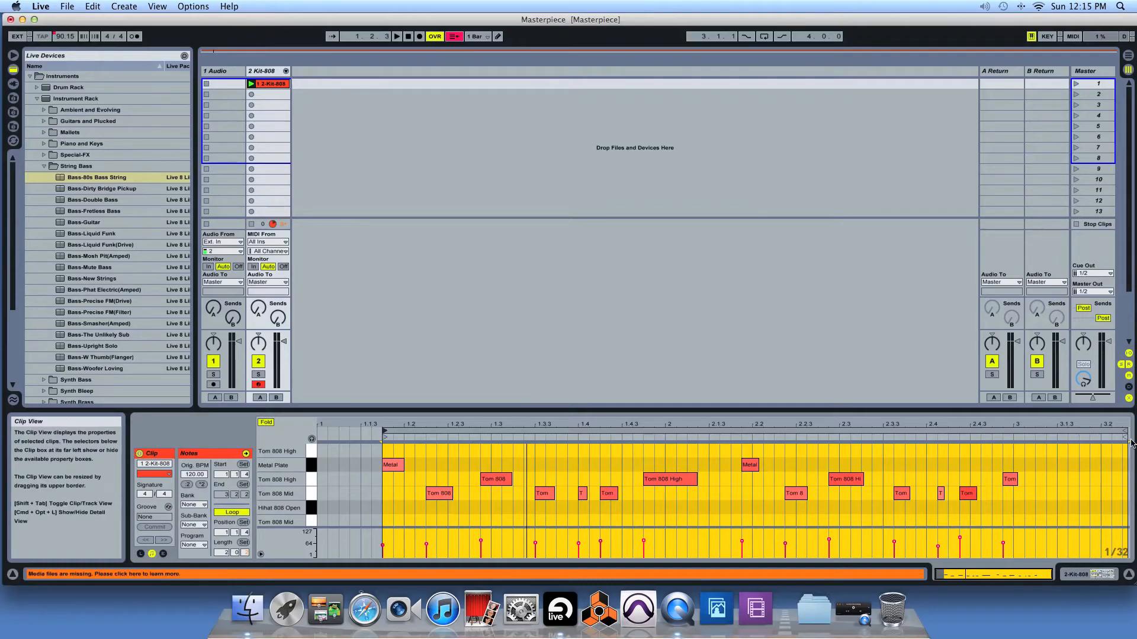
# Step: Pull the clip's loop end in to 3.1.1 at the last Tom 808 High note and listen to the loop
pyautogui.moveTo(1124, 436); pyautogui.dragTo(1011, 439)
pyautogui.click(1009, 479)
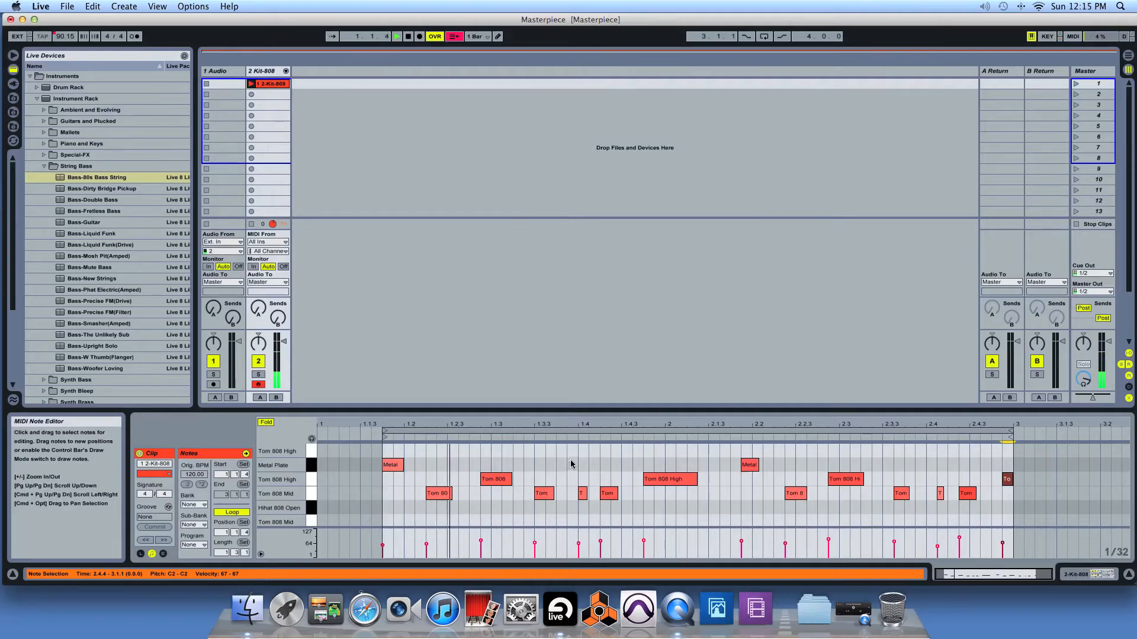
pyautogui.scroll(1, 595, 465)
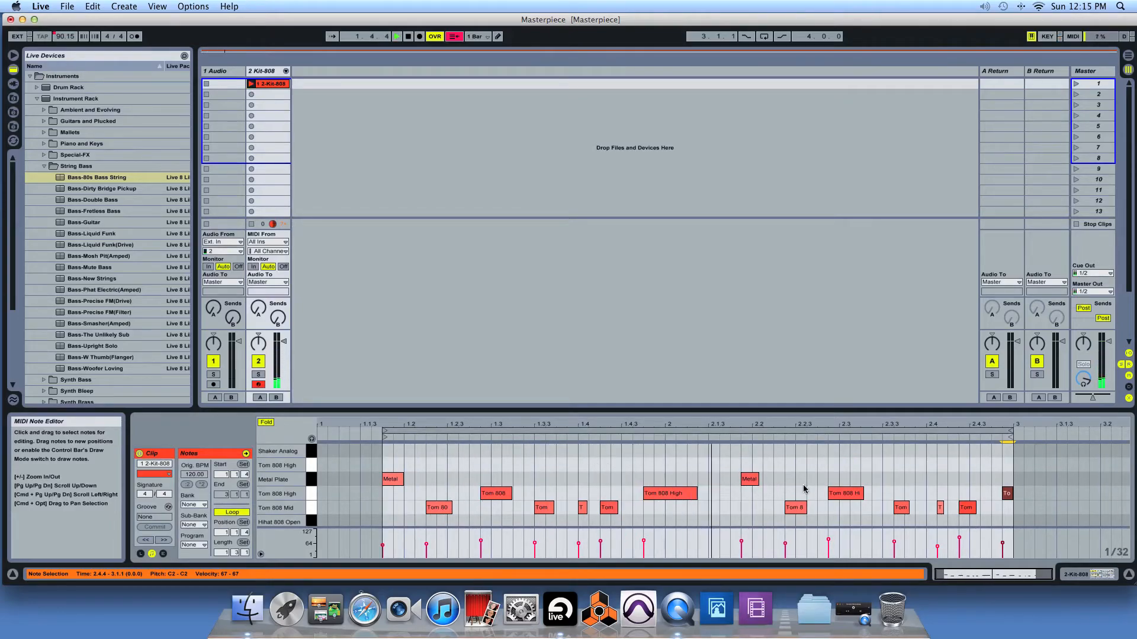
pyautogui.scroll(-1, 805, 489)
pyautogui.scroll(-2, 805, 489)
pyautogui.scroll(3, 805, 489)
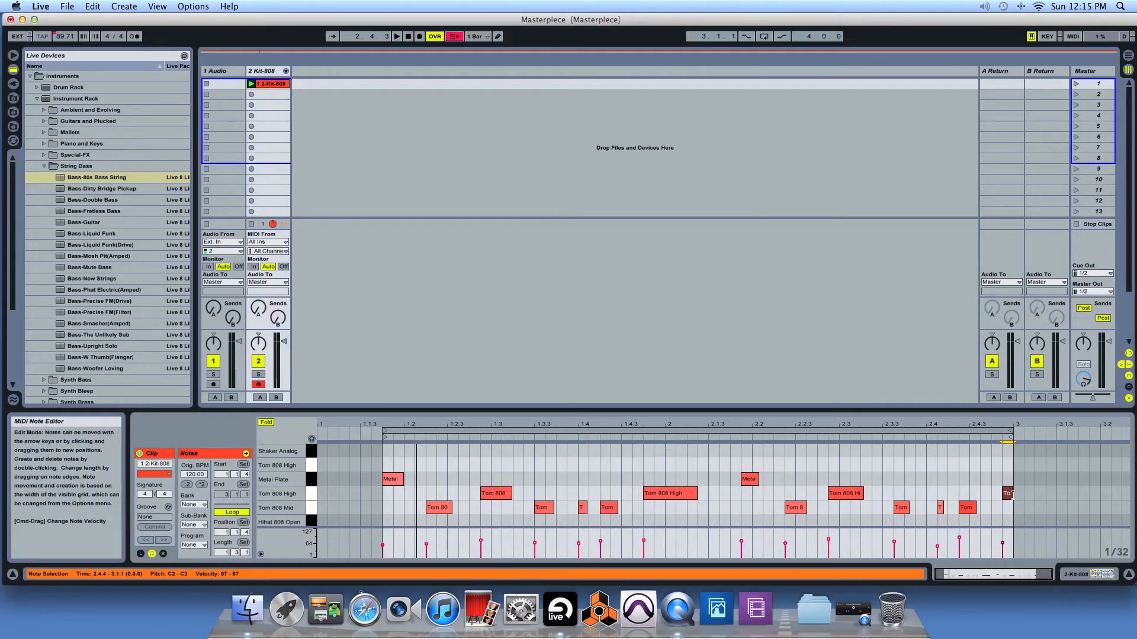
# Step: Extend the clip's loop end to 3.1.3, play the loop, and lengthen it further to 3.2.1
pyautogui.click(1012, 433)
pyautogui.moveTo(1012, 432); pyautogui.dragTo(1056, 434)
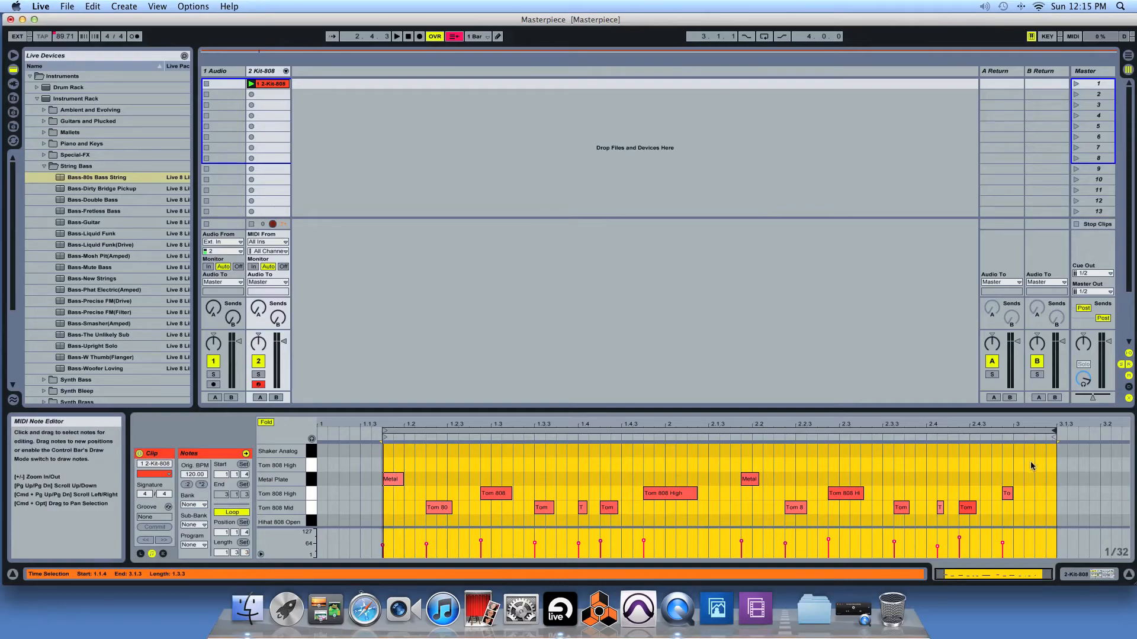
pyautogui.press('space')
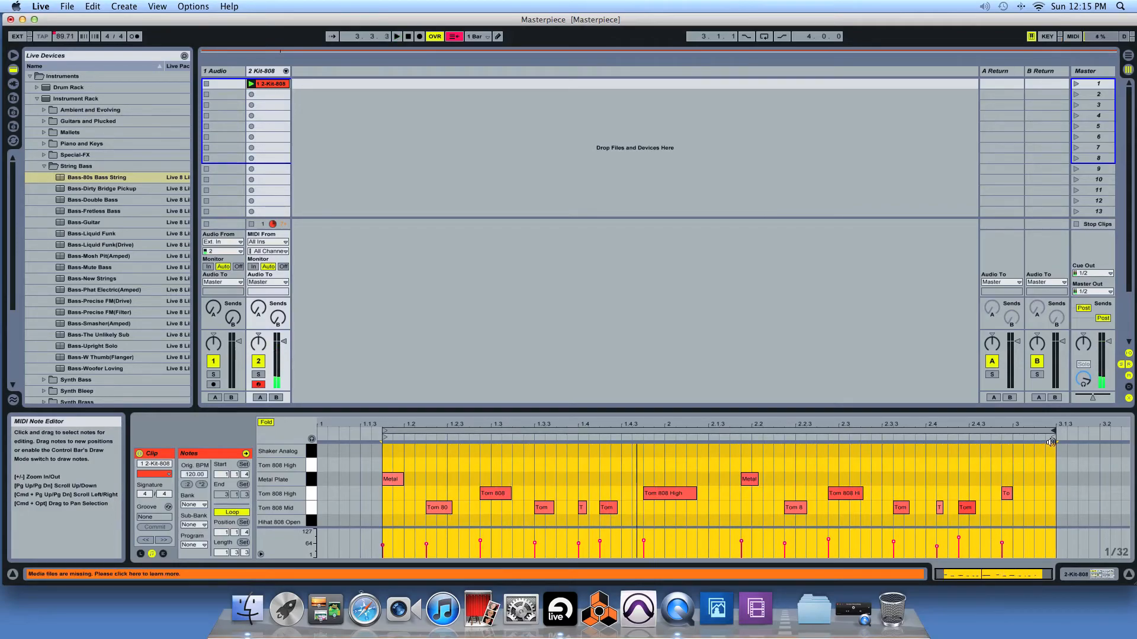
pyautogui.moveTo(1054, 436); pyautogui.dragTo(1103, 434)
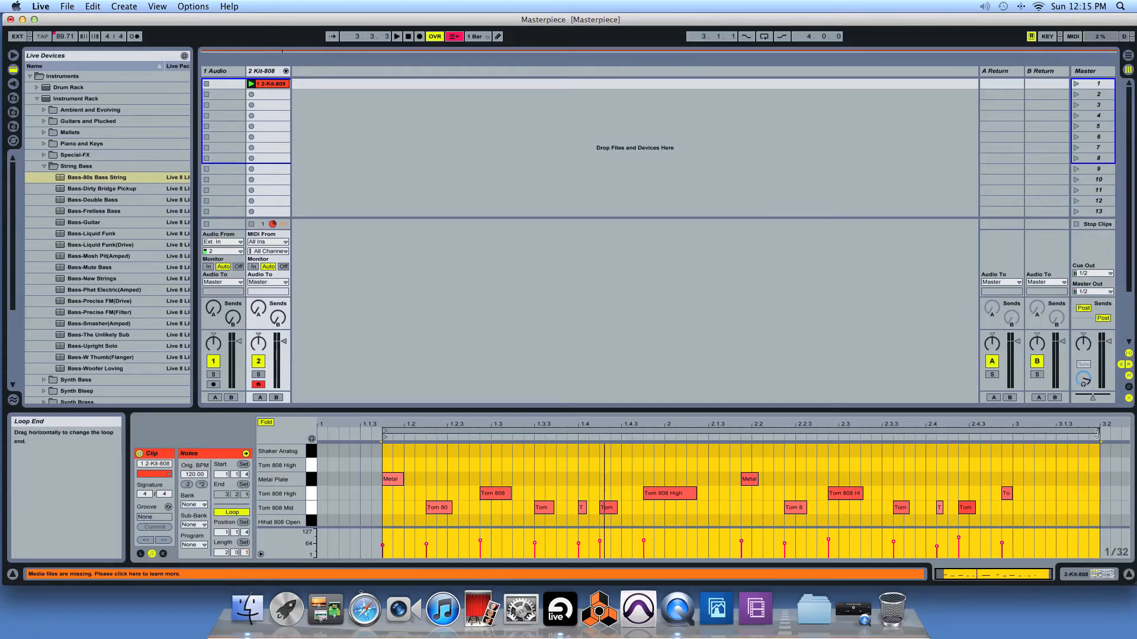